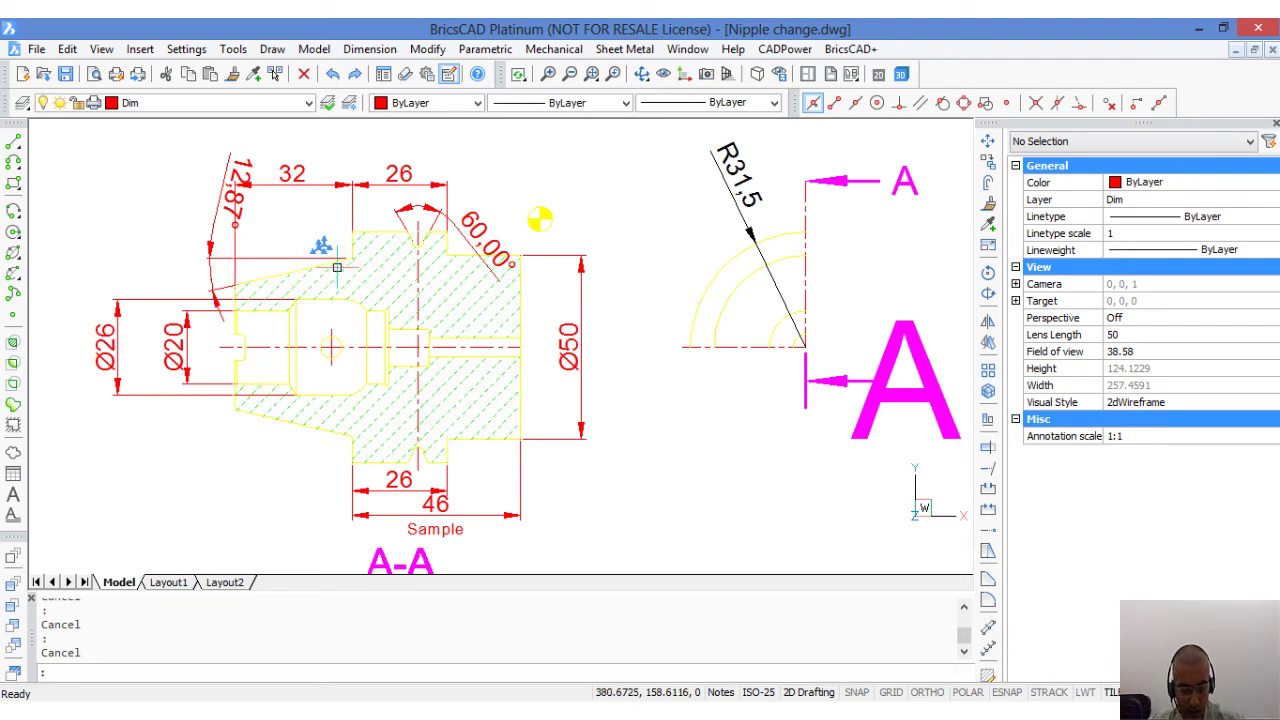
Open the drawing's text styles and check the Annotative setting of the Notes style
click(233, 49)
mouse_move(306, 80)
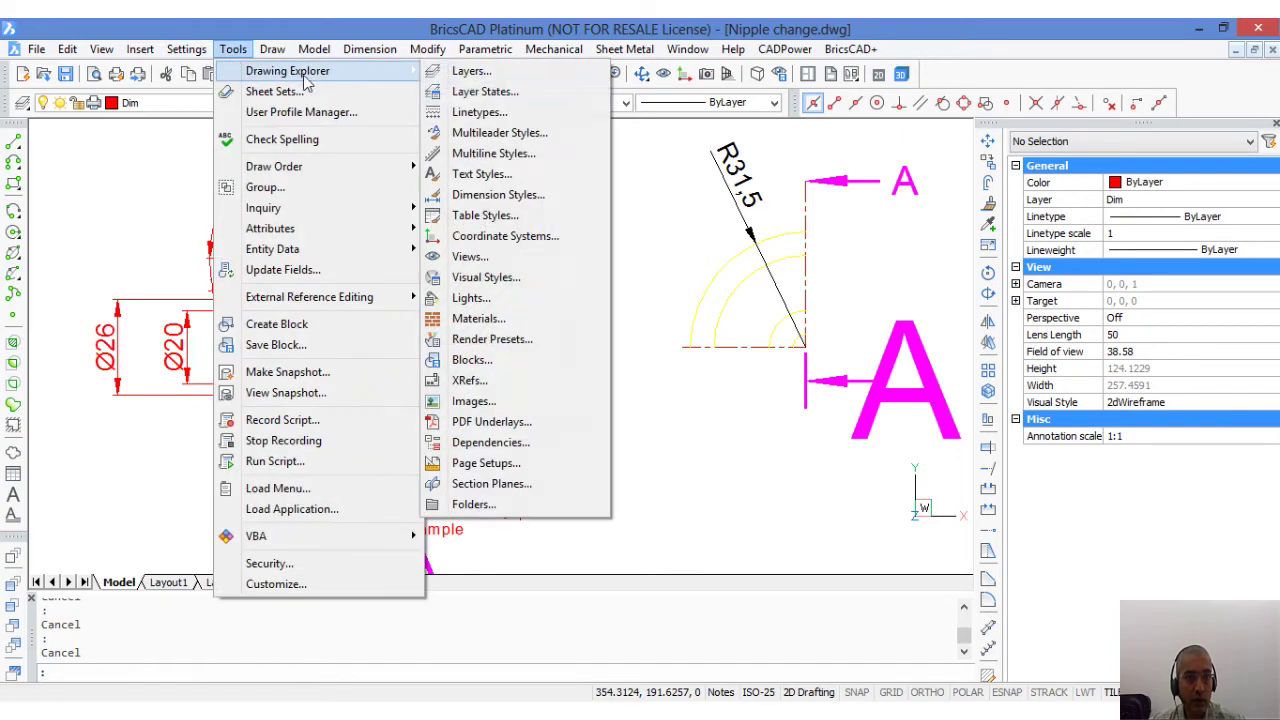
click(467, 174)
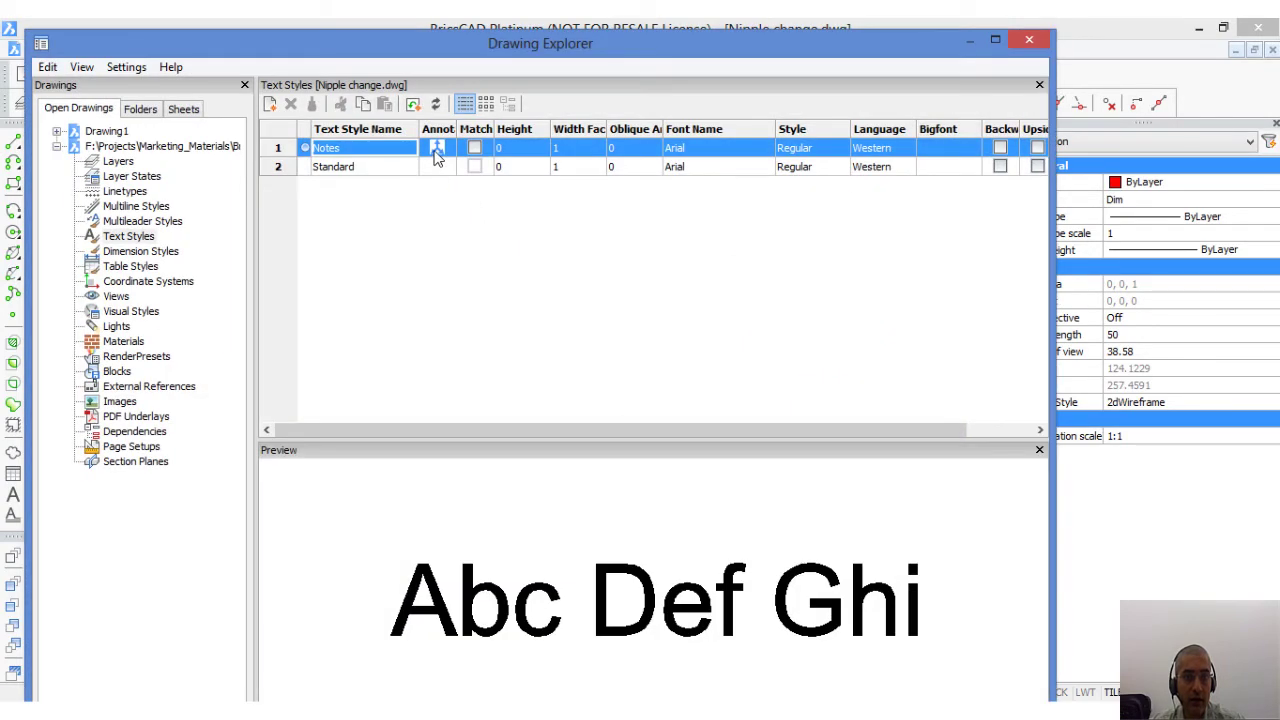
click(436, 150)
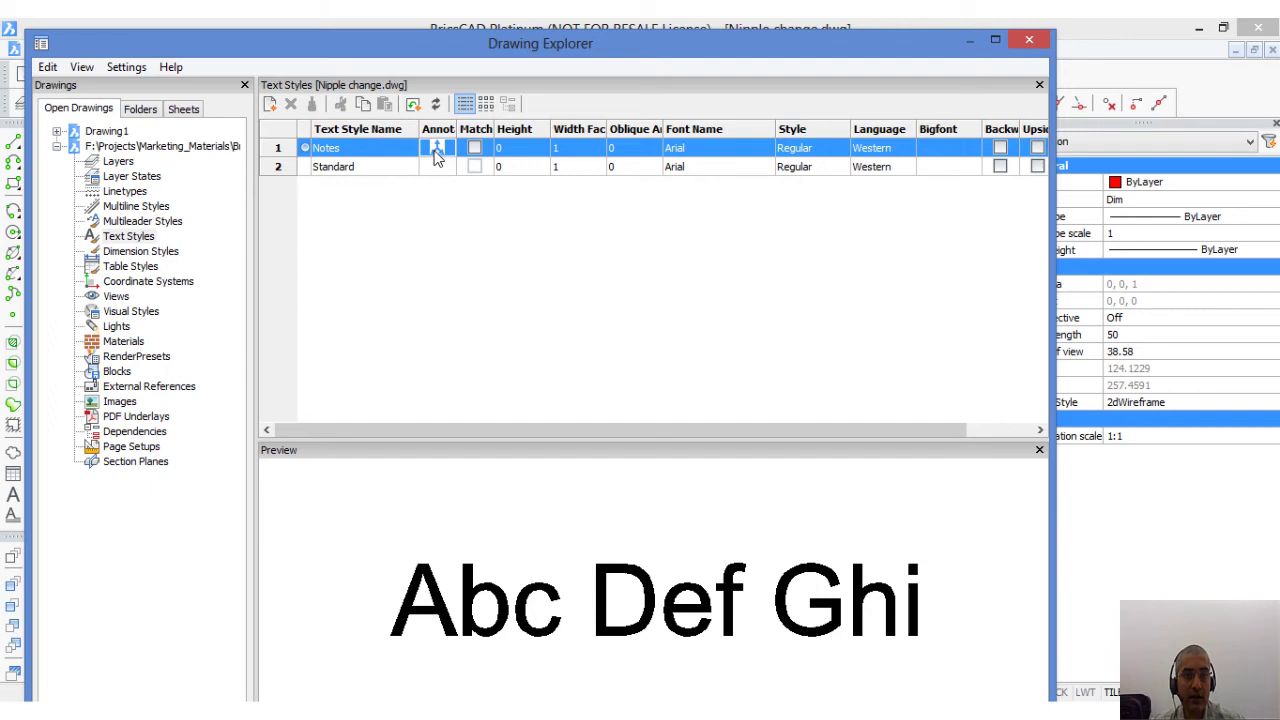
click(436, 148)
click(436, 150)
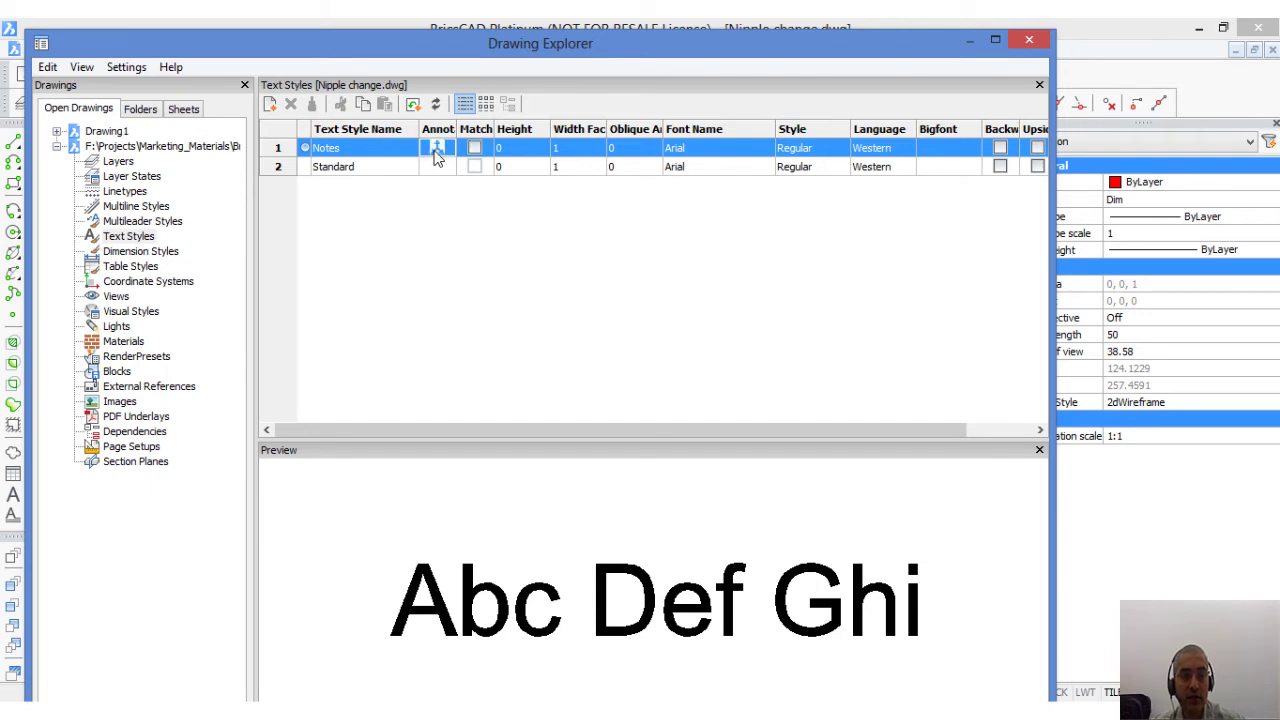
Check the Annotative property of the ISO-25 dimension style and close the Drawing Explorer
click(176, 252)
click(504, 181)
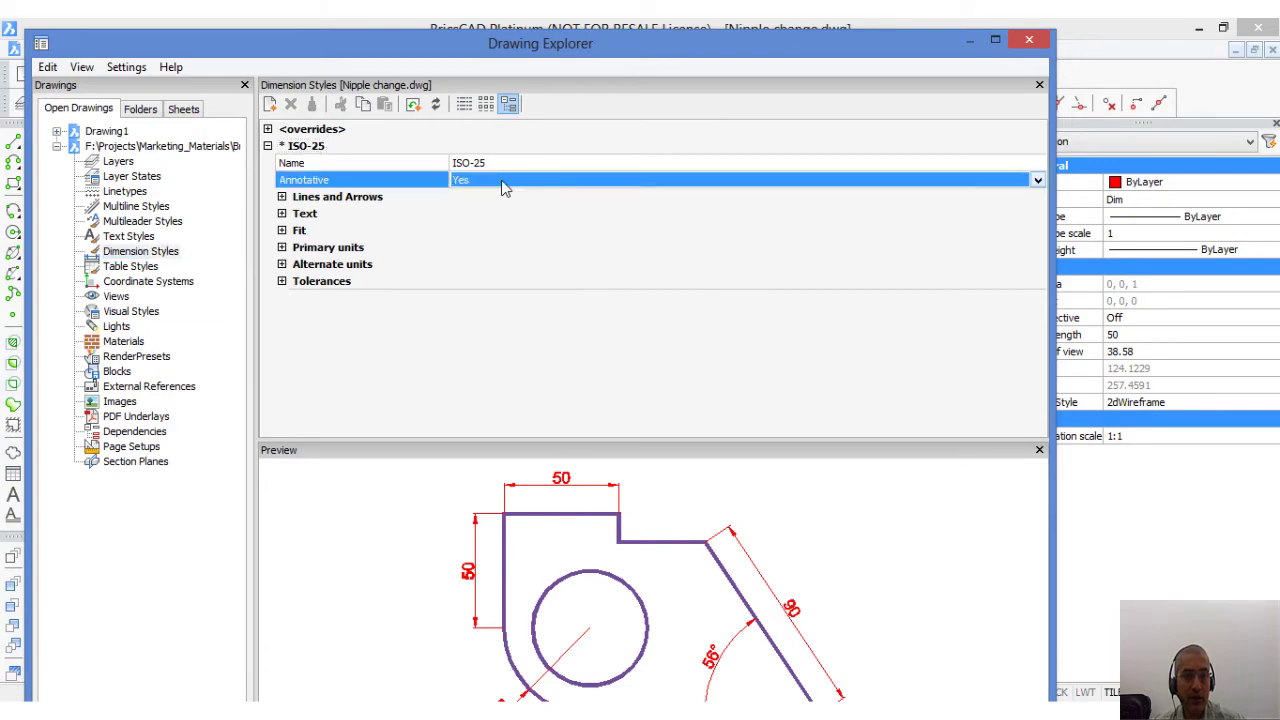
click(1041, 46)
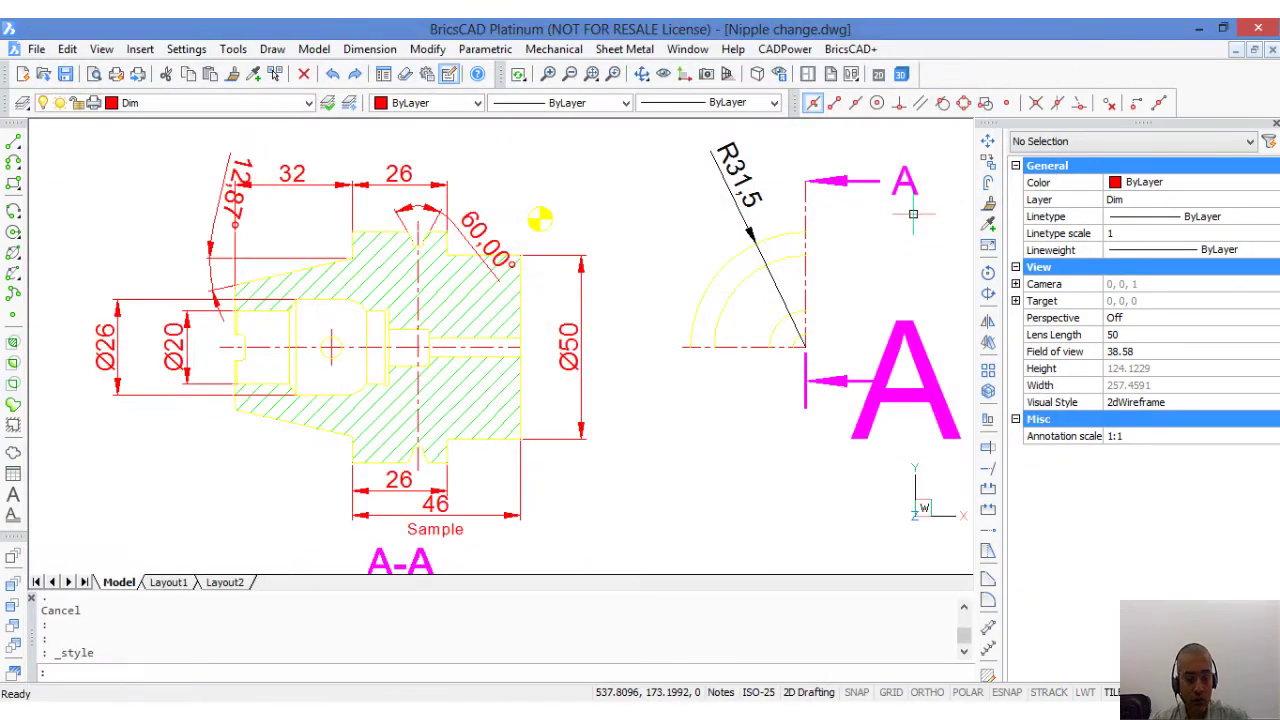
Turn on the Annotative option for a new ANSI31 hatch, and cancel the hatch
key(Return)
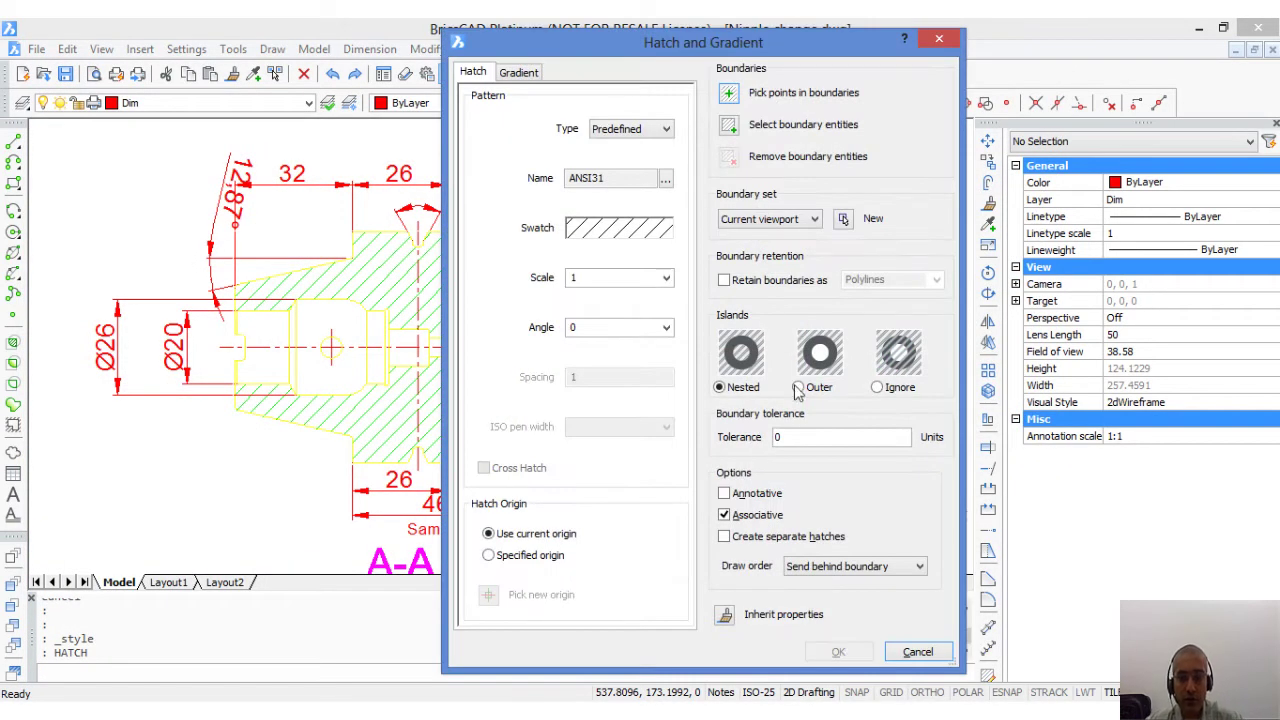
click(724, 494)
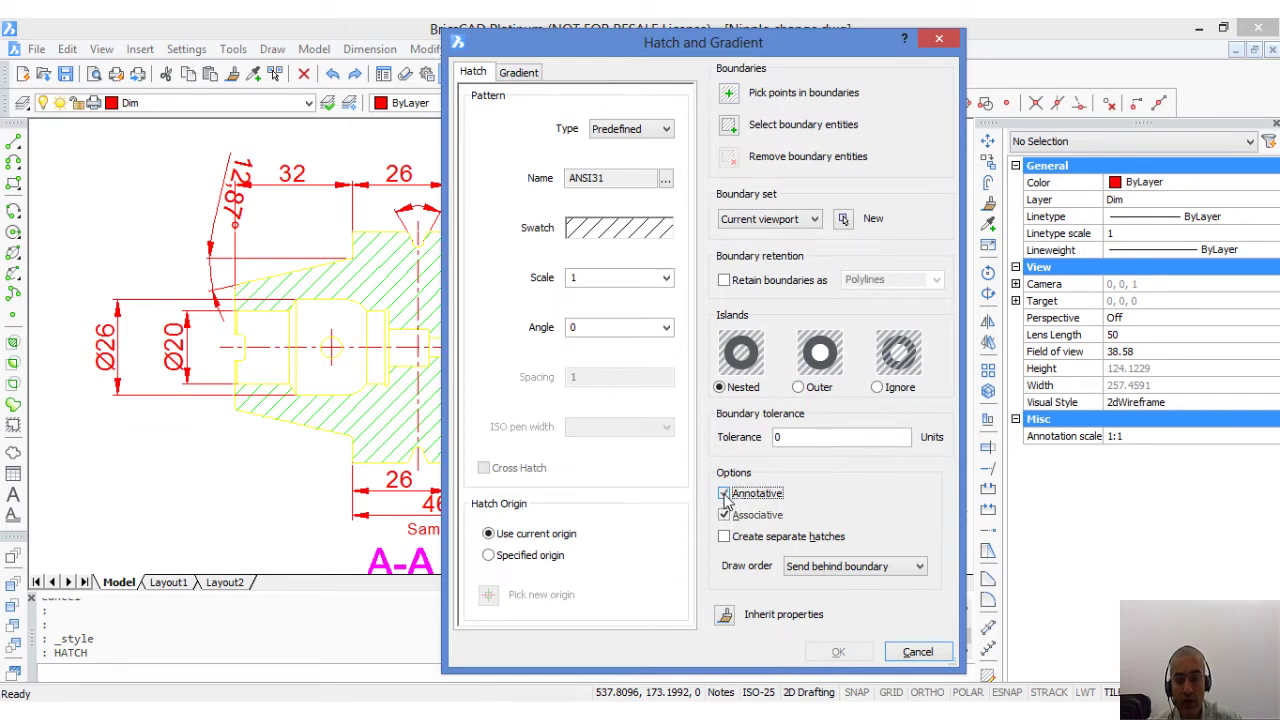
click(916, 652)
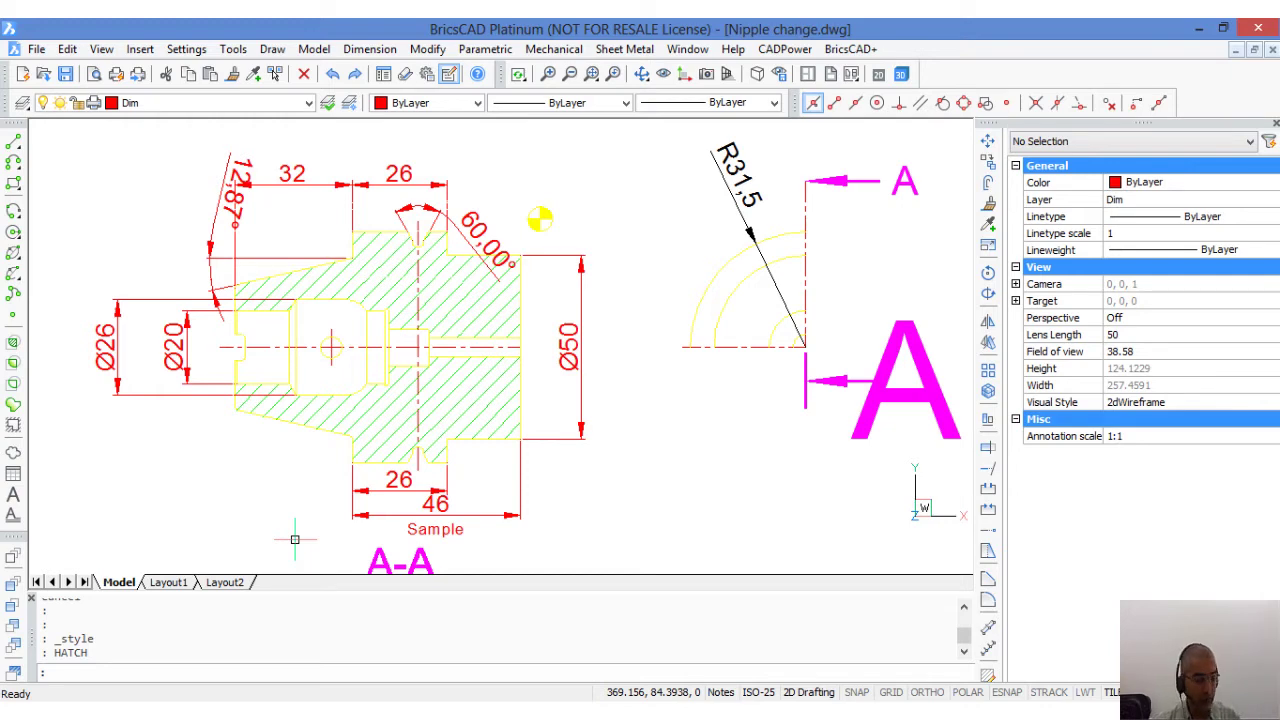
Run OBJECTSCALE on the dimensioned section view A-A and review the 2:1 and 4:1 entries in its object scale list
text(OBJECTSCALE)
key(Return)
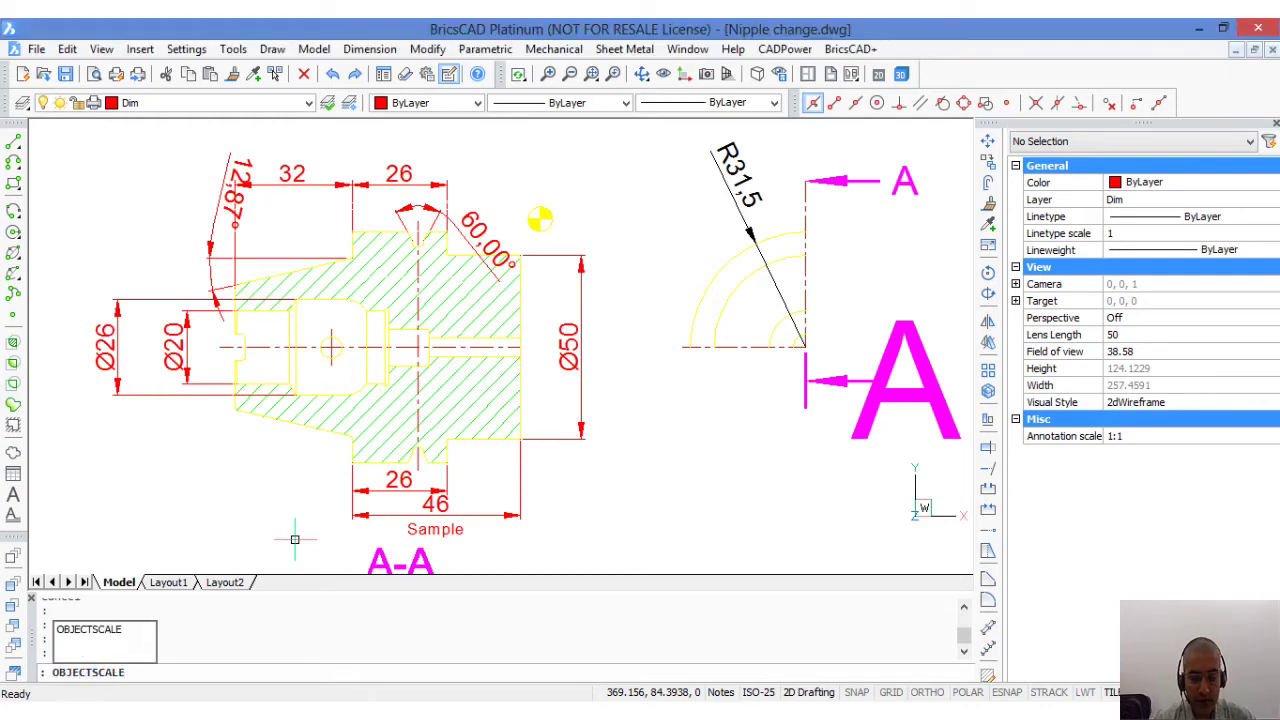
click(62, 134)
click(658, 554)
key(Return)
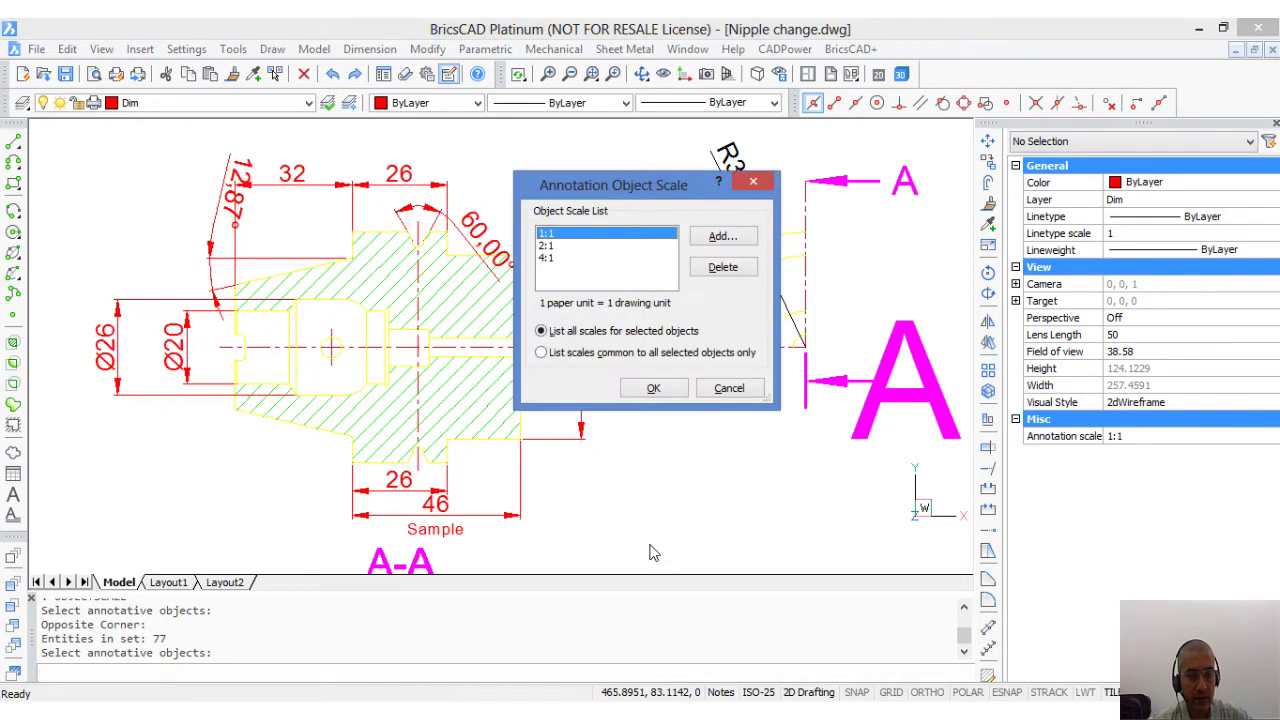
click(566, 246)
click(566, 262)
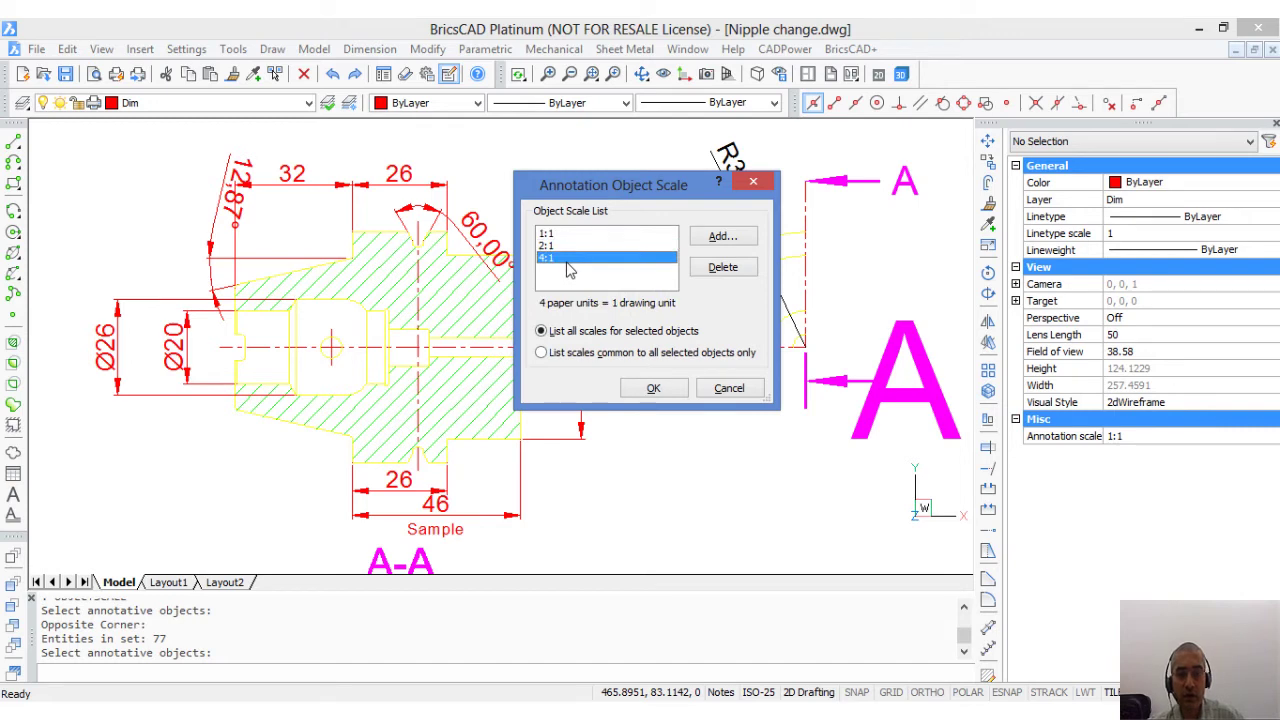
Browse the scales that can be added to the selected annotative objects, and leave without adding any
click(716, 236)
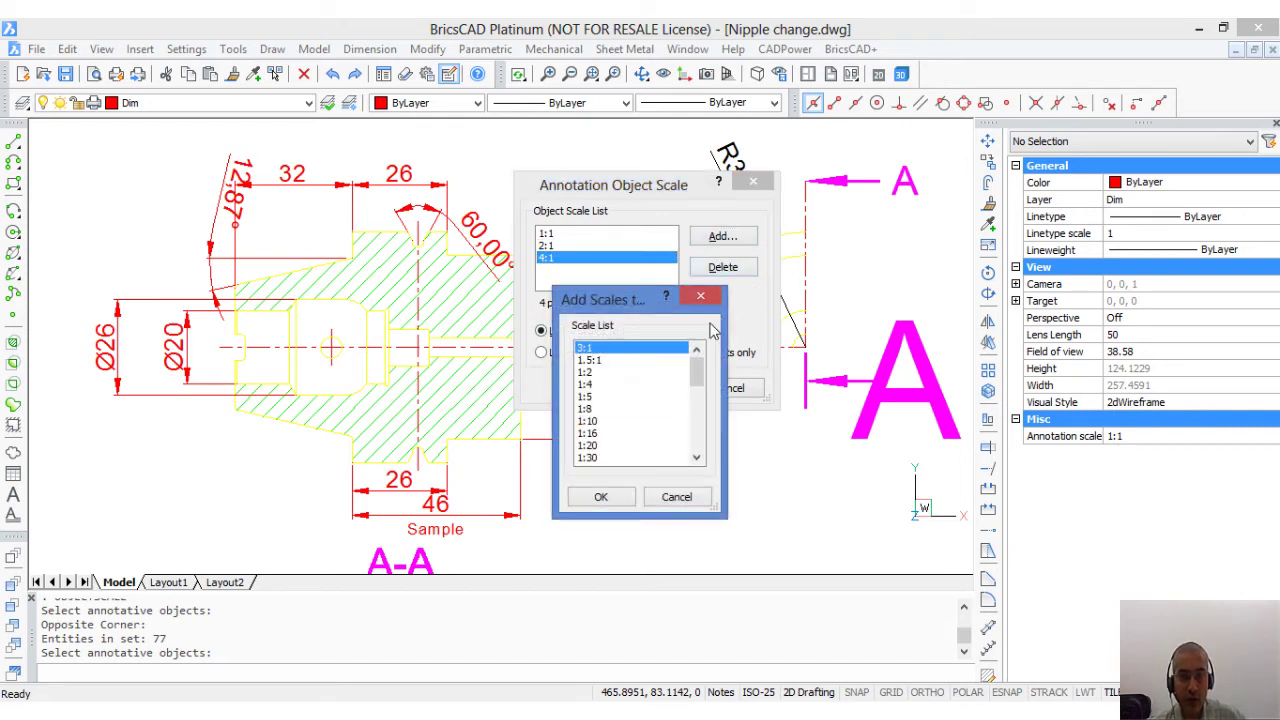
mouse_move(700, 362)
mouse_down()
mouse_move(700, 428)
mouse_move(701, 376)
mouse_up()
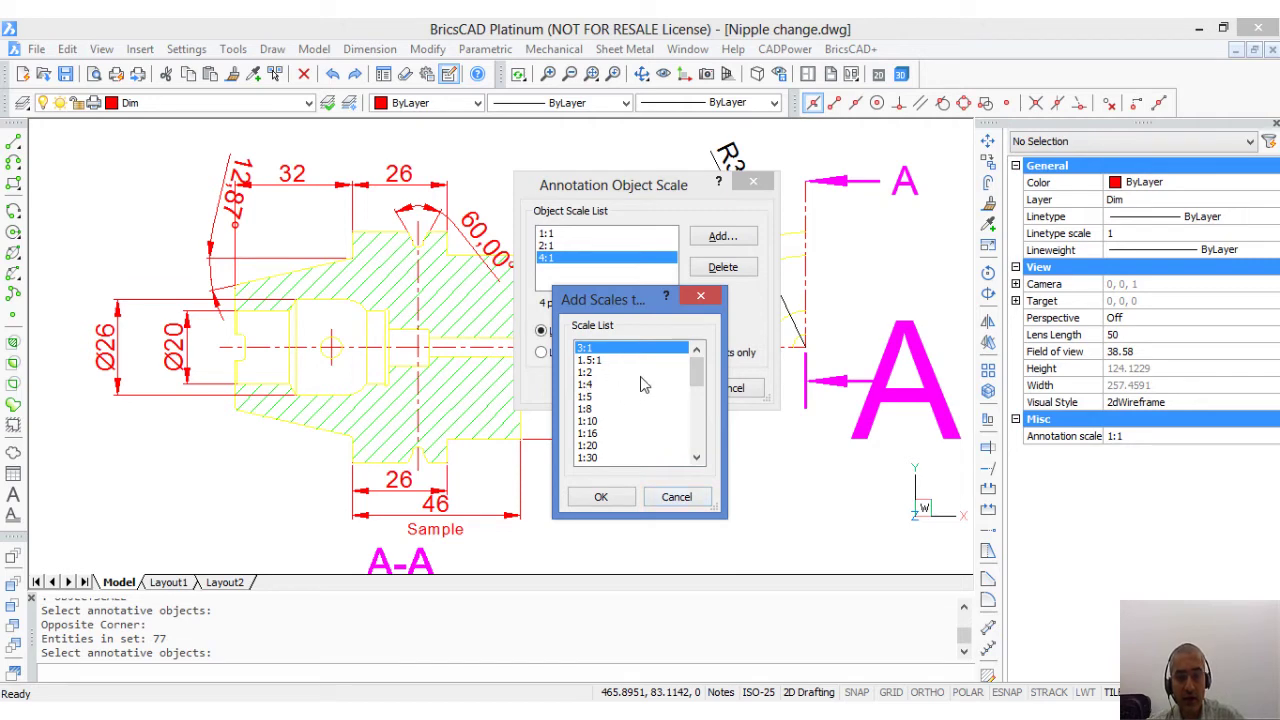
drag(697, 372, 697, 398)
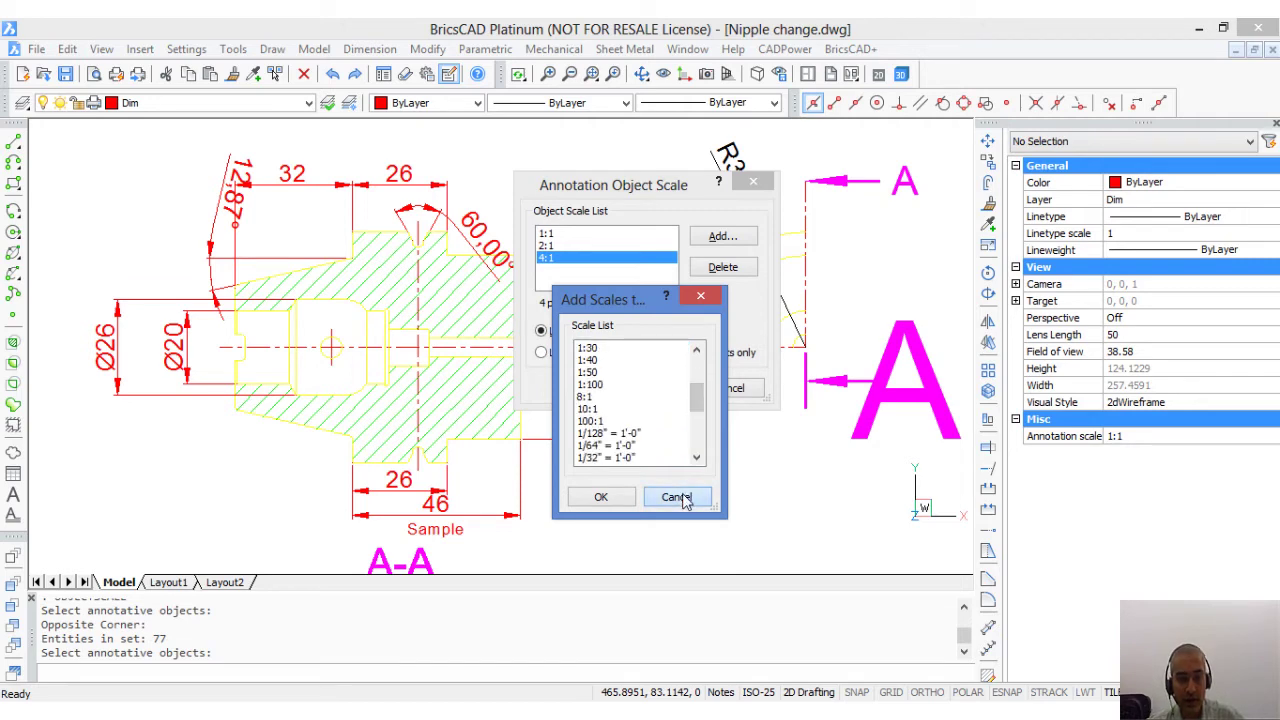
click(677, 496)
click(735, 388)
Run SCALELISTEDIT to view the drawing's scale list and its option for adding a scale, and cancel without changes
text(scalelistedit)
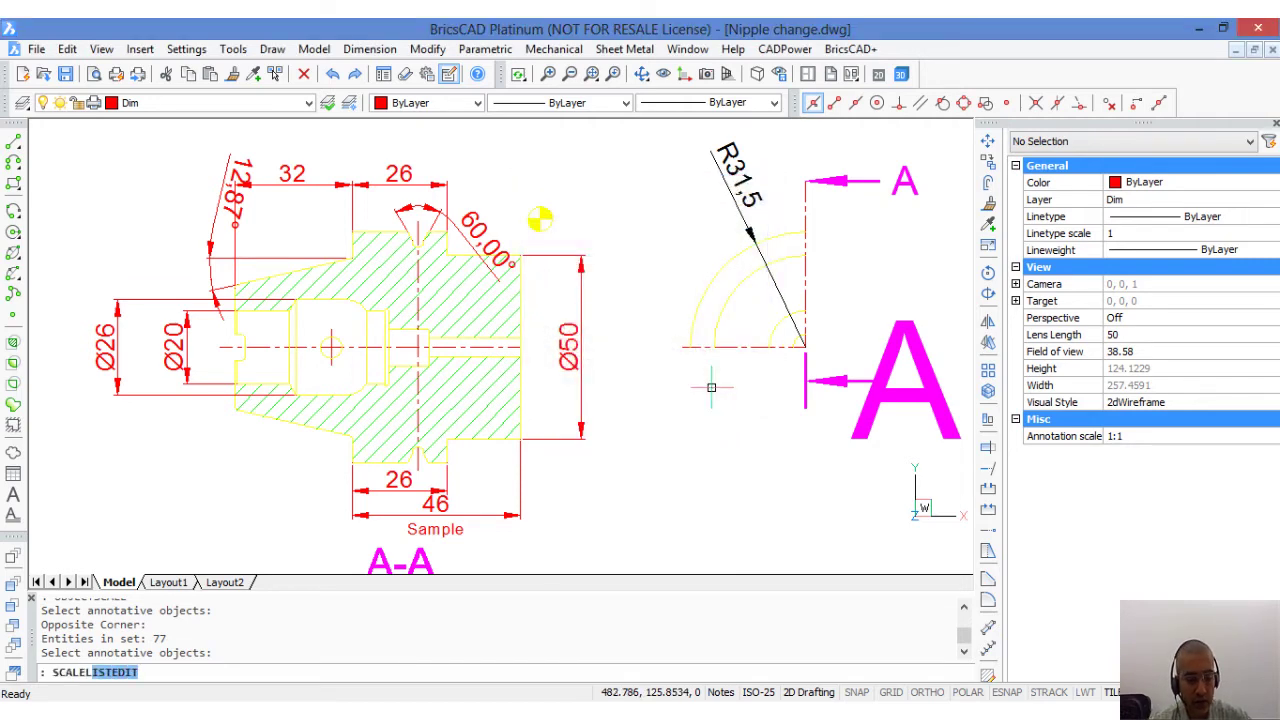
key(Return)
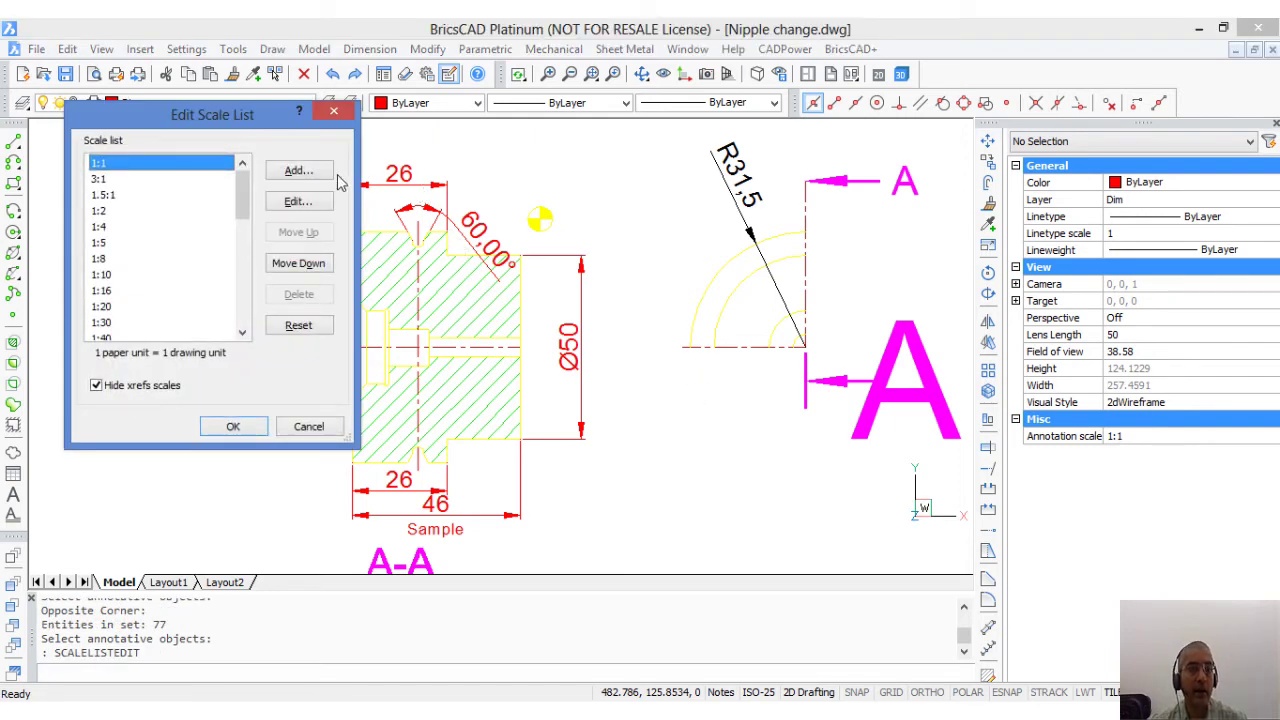
click(305, 171)
click(352, 394)
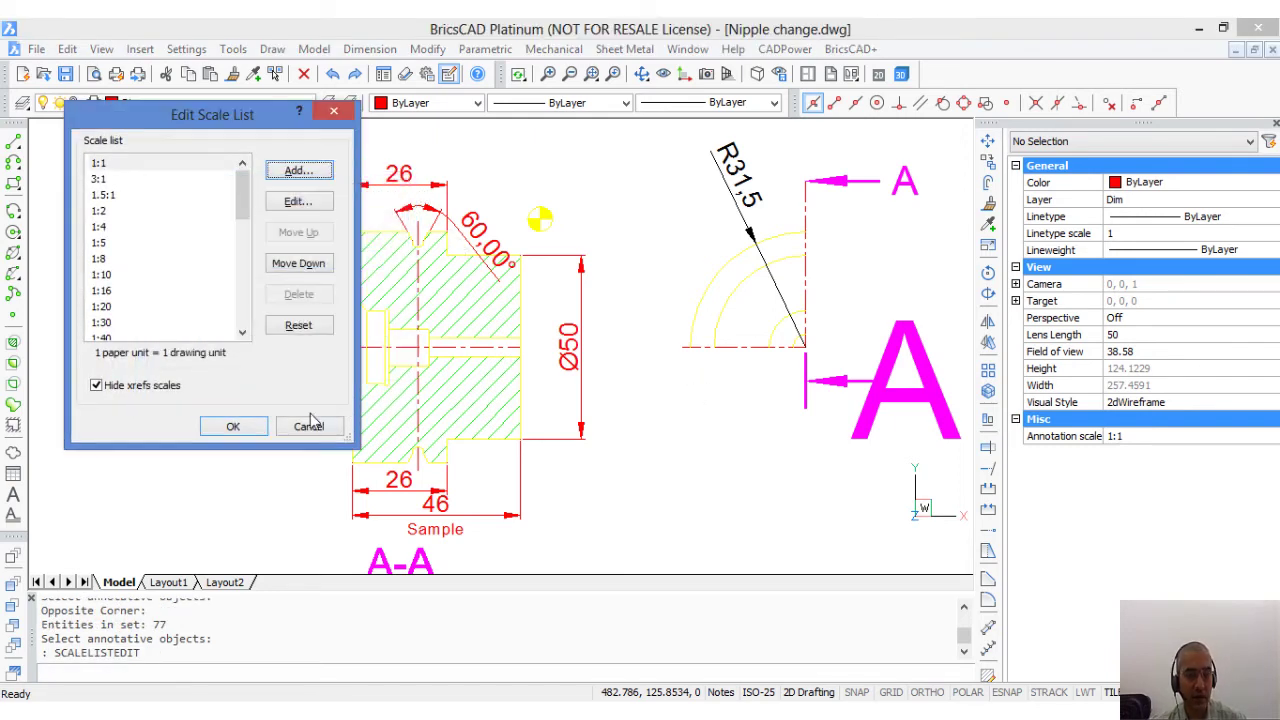
click(307, 426)
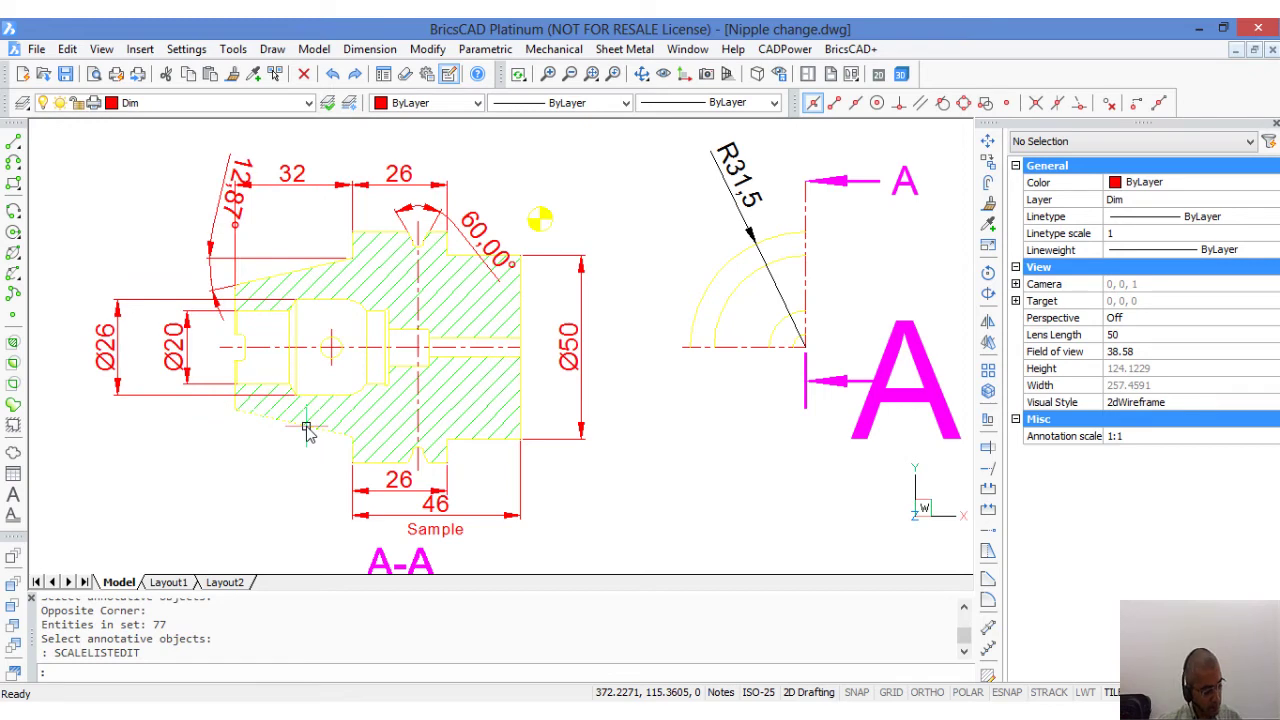
Switch to Layout1 and inspect the annotation scale of each of its three viewports in turn
click(168, 582)
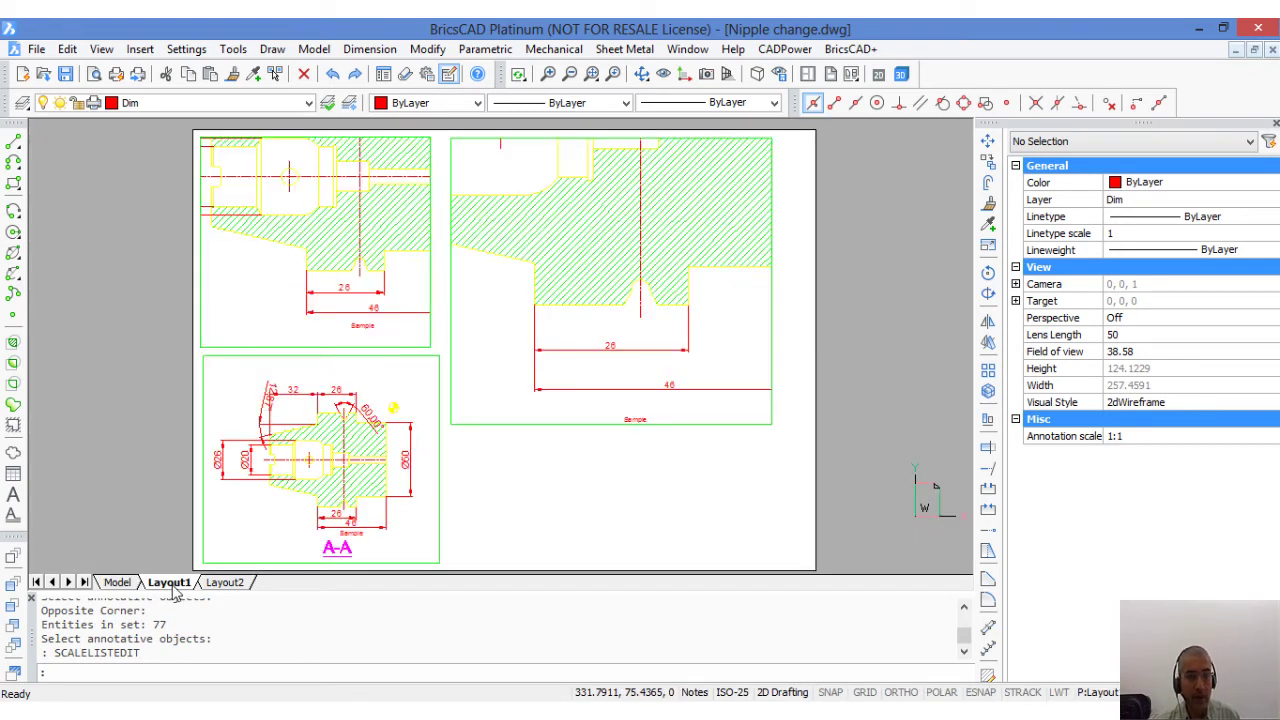
click(439, 505)
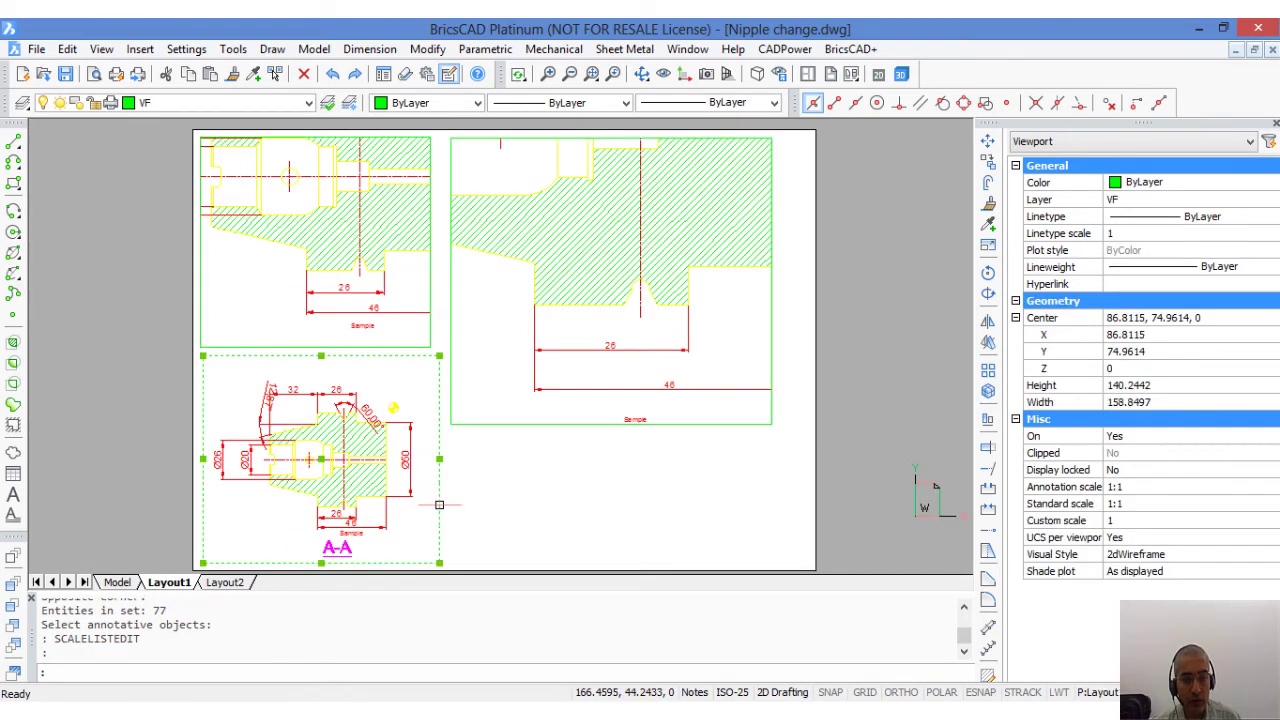
key(Escape)
key(Escape)
click(448, 292)
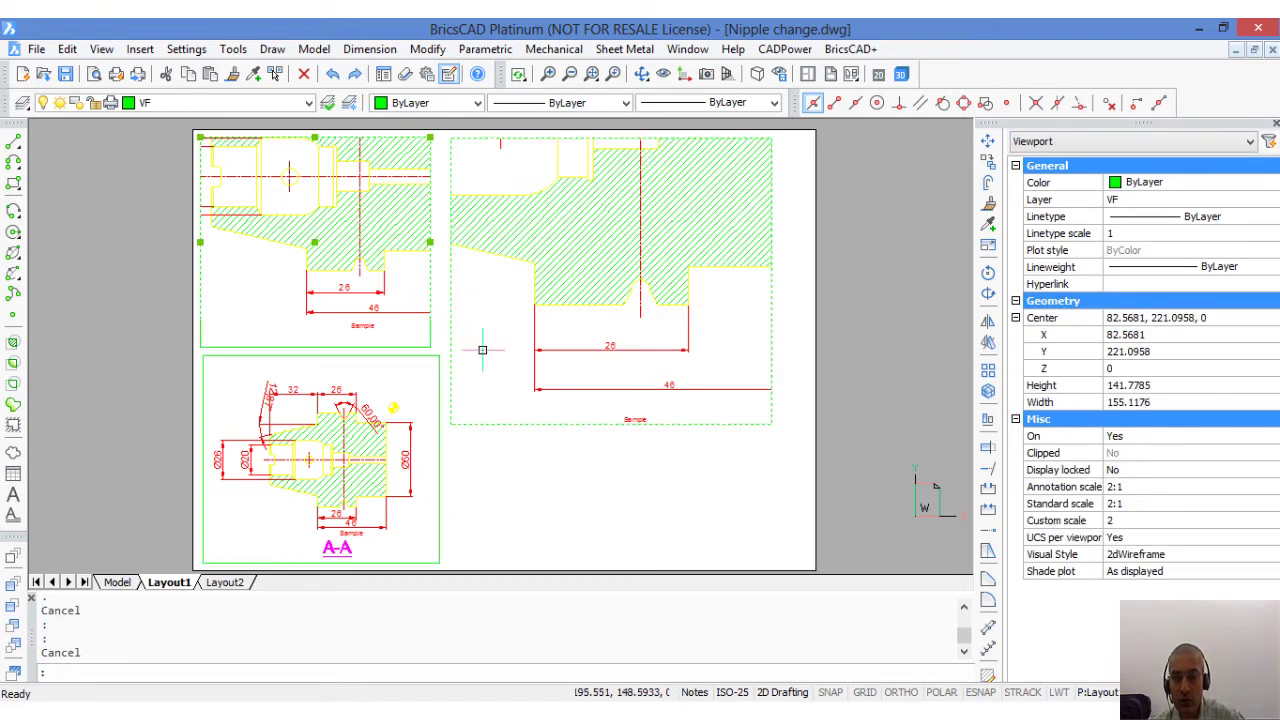
key(Escape)
click(584, 424)
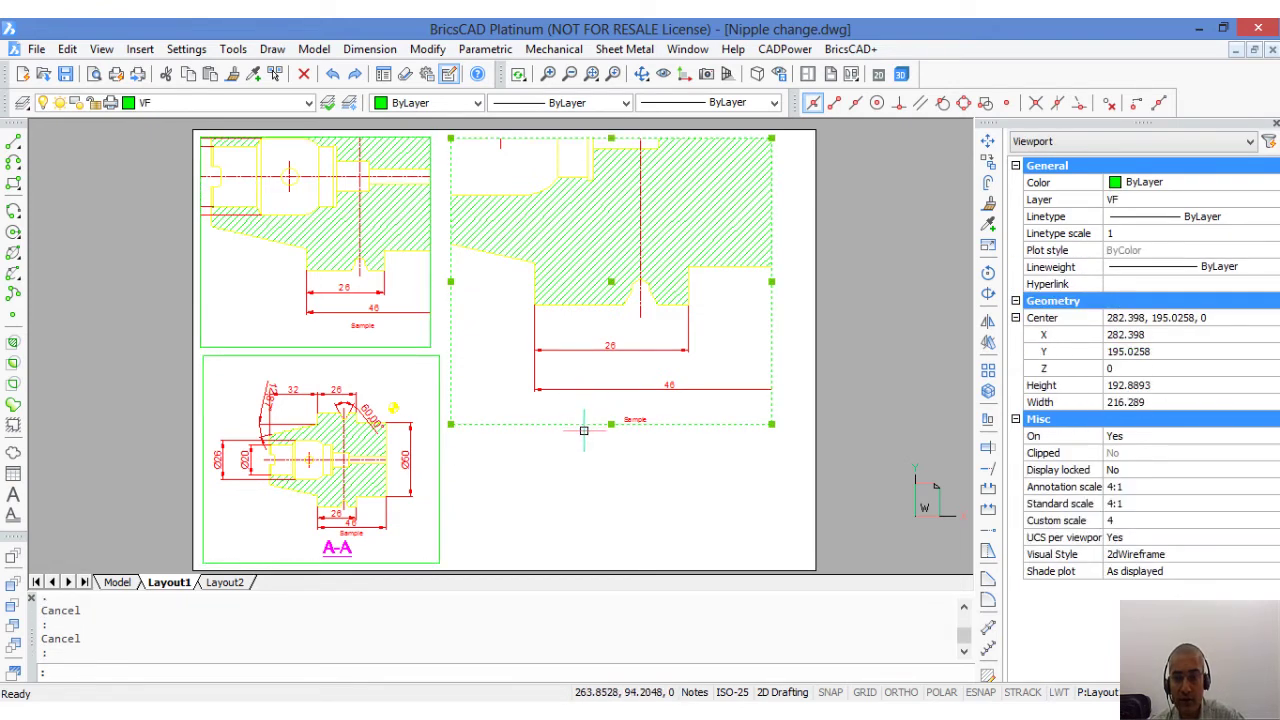
key(Escape)
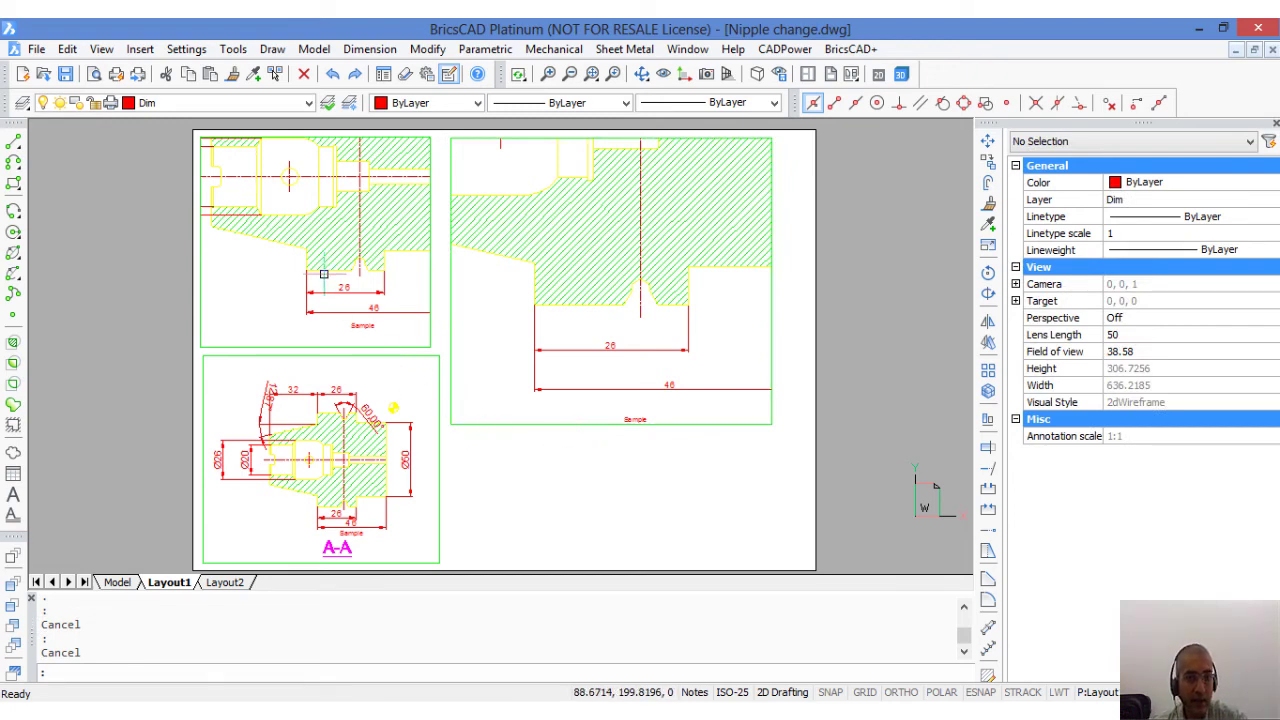